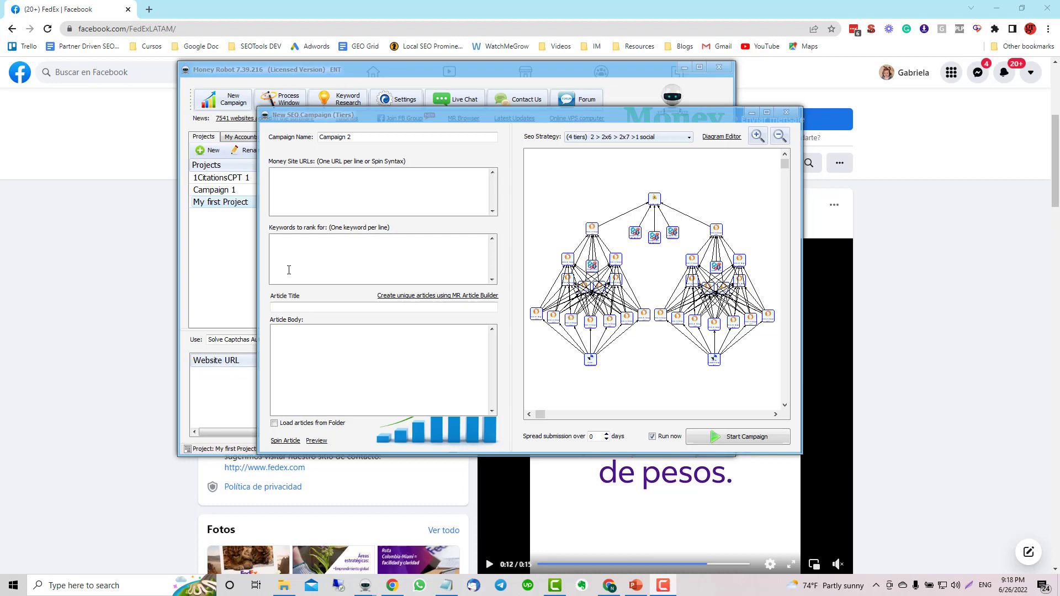
Copy the FedEx Latin America Facebook page address from the browser and paste it as the money site URL in Money Robot's new SEO campaign
left_click(636, 585)
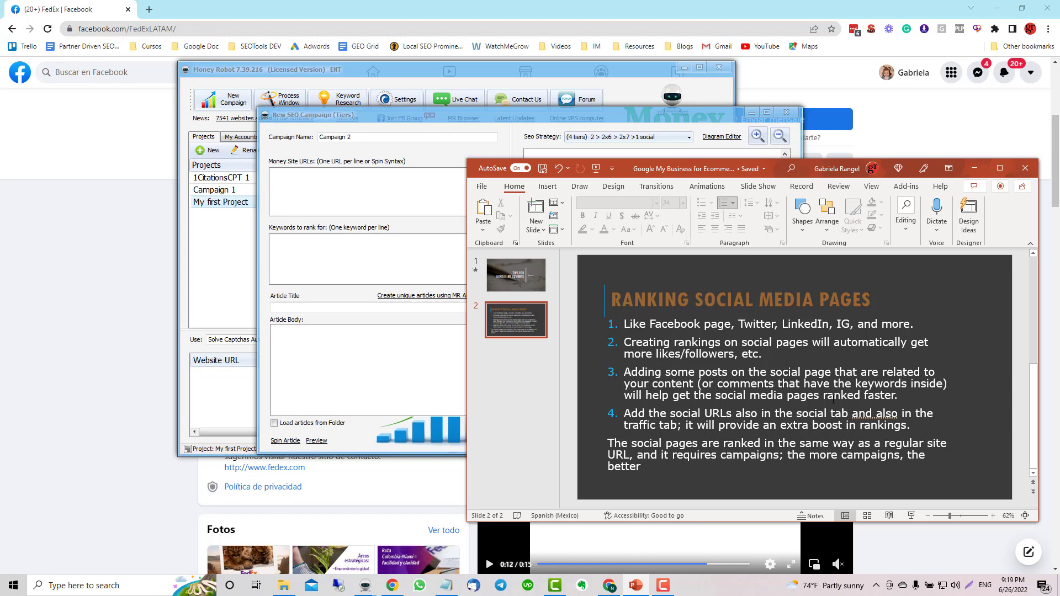
left_click(79, 263)
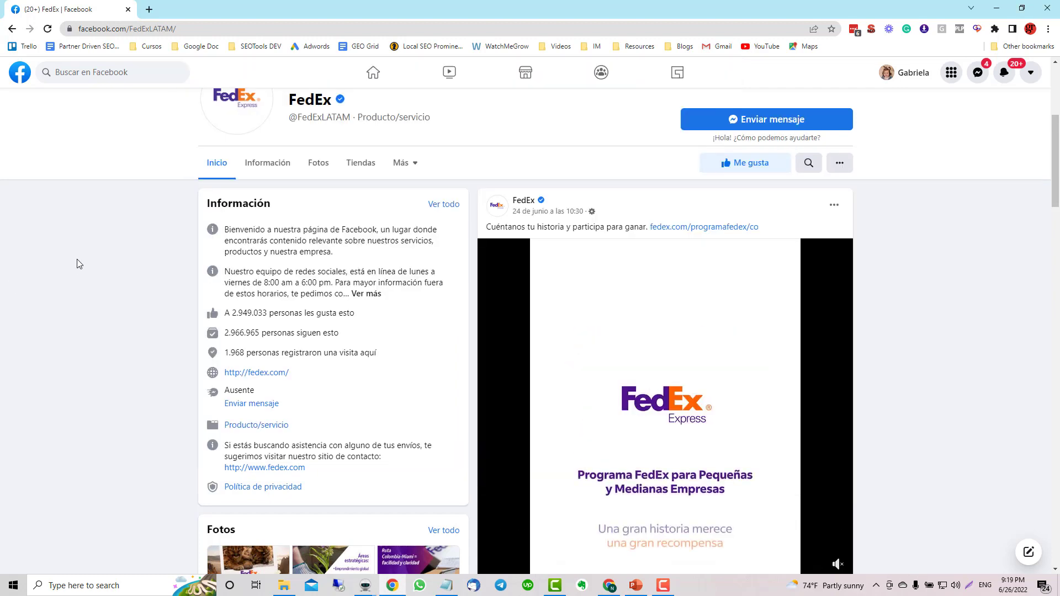
left_click(194, 25)
key("ctrl+c")
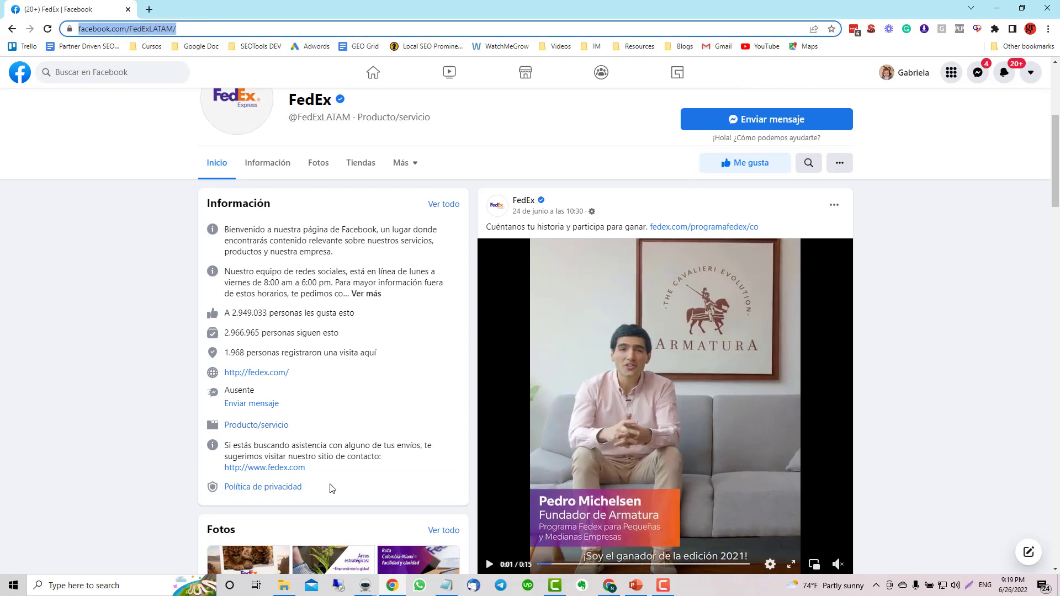
left_click(365, 585)
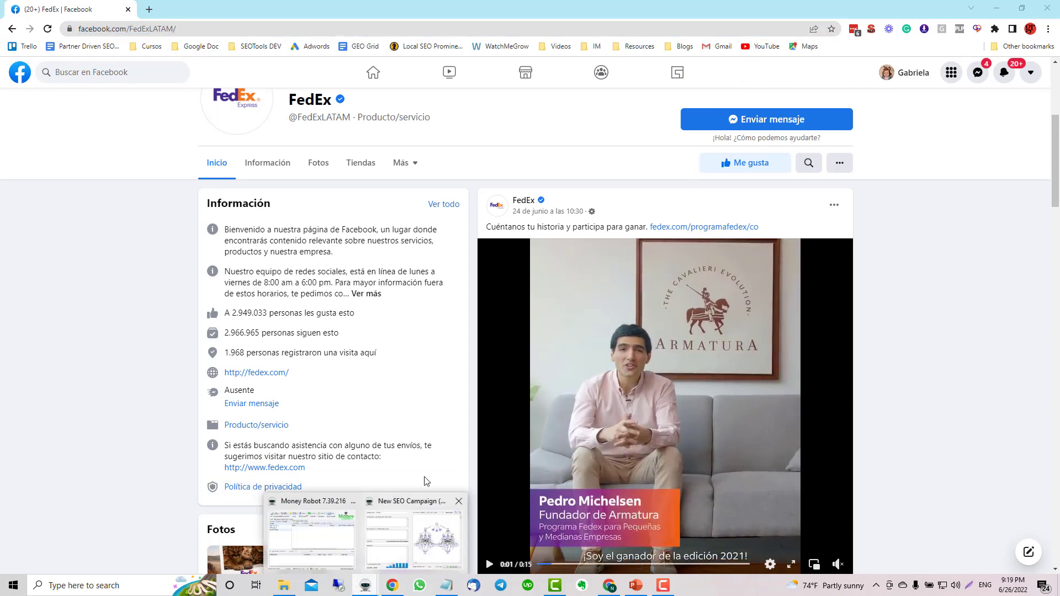
left_click(411, 530)
key("ctrl+v")
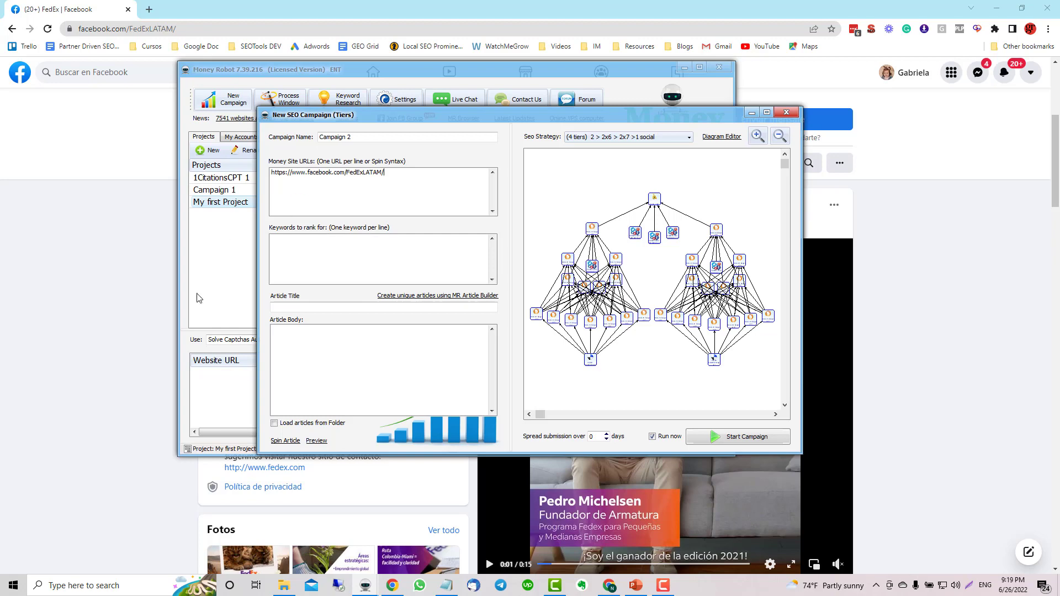
Review the social media ranking slide in PowerPoint, and examine the posts and comments on the FedEx Facebook page in the browser
left_click(936, 336)
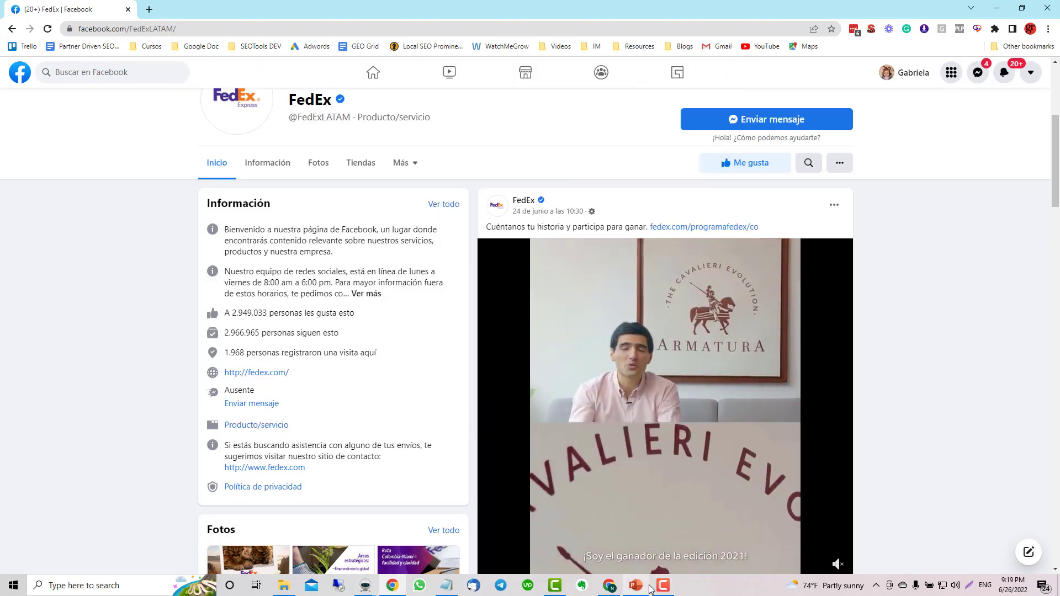
key("alt+Tab")
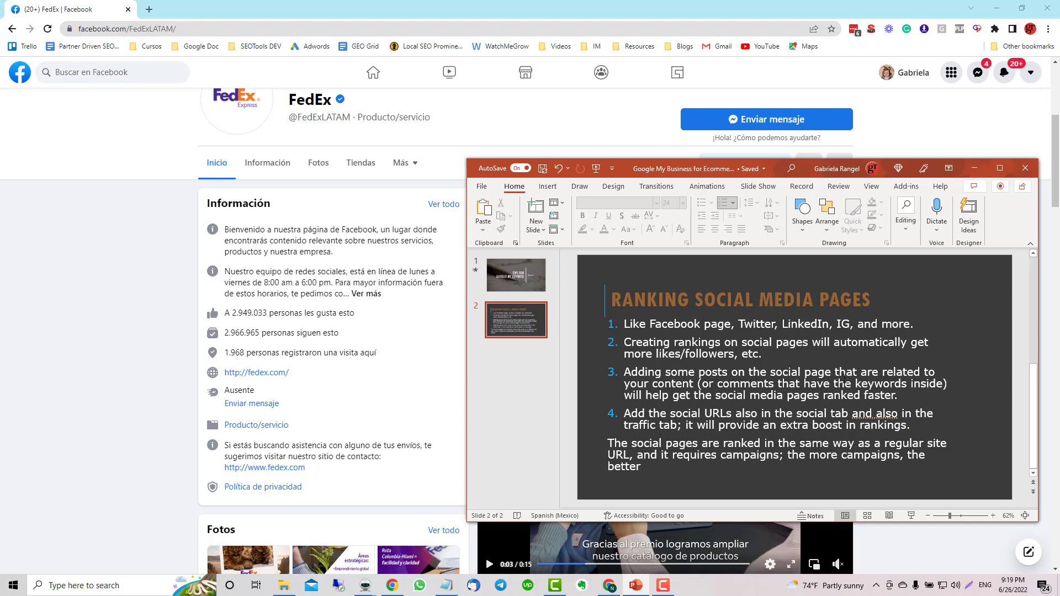
left_click(947, 138)
scroll(880, 455, "down", 1)
scroll(807, 472, "down", 3)
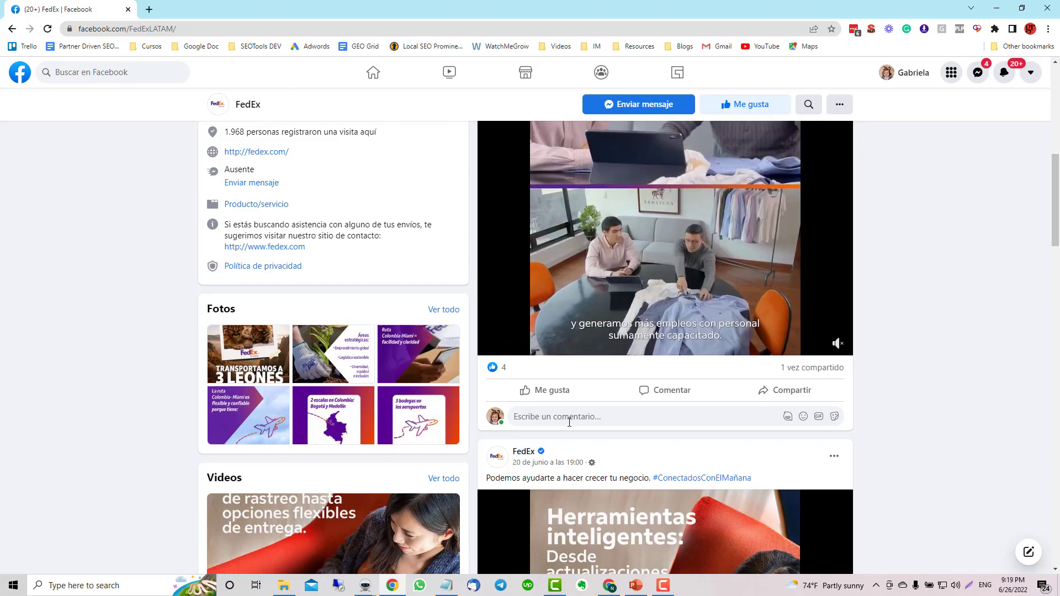
scroll(569, 423, "up", 5)
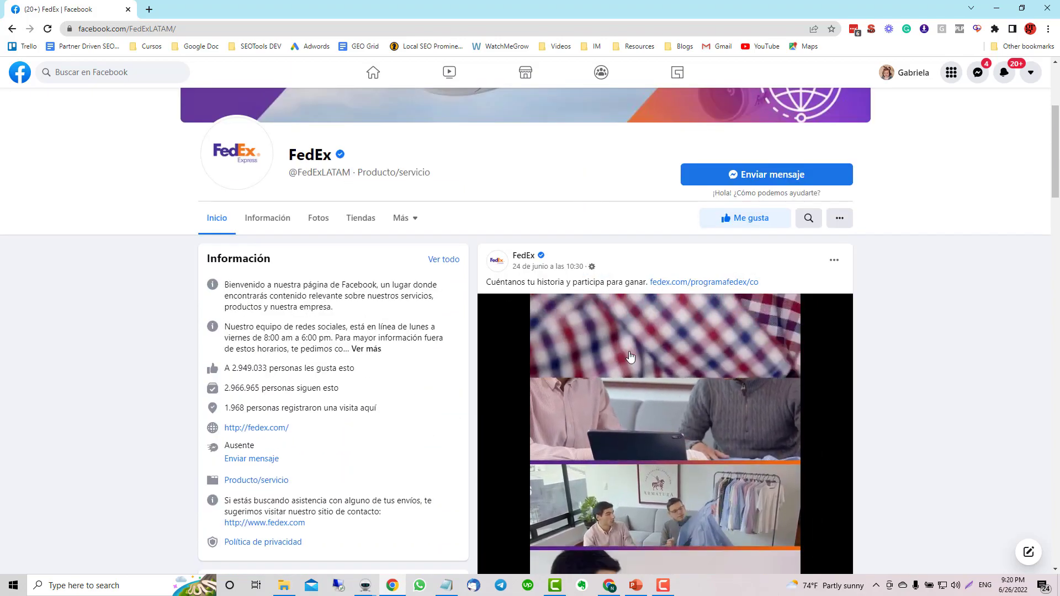
scroll(683, 395, "down", 5)
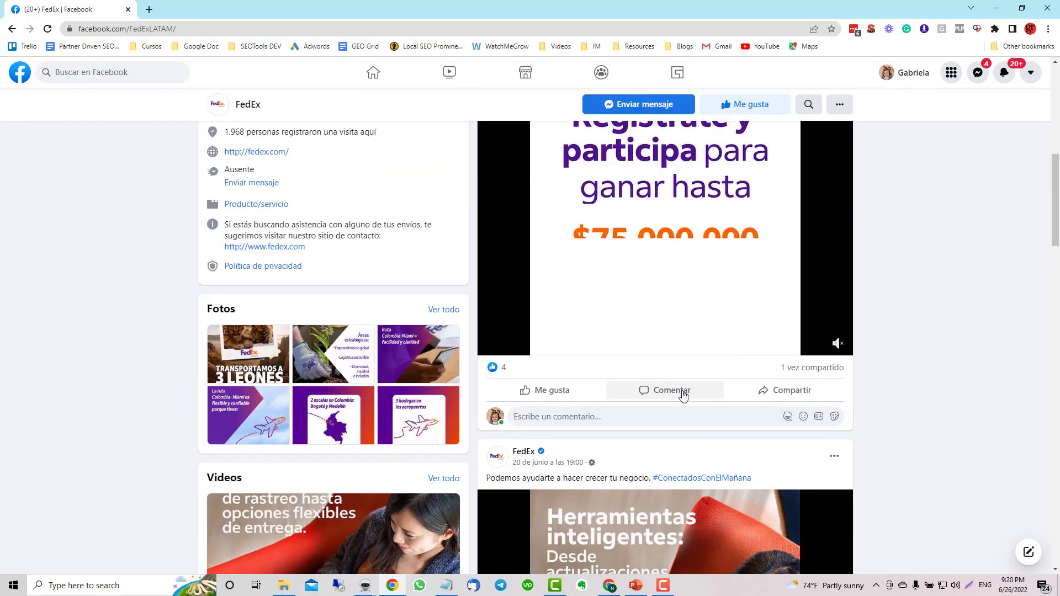
scroll(683, 396, "down", 4)
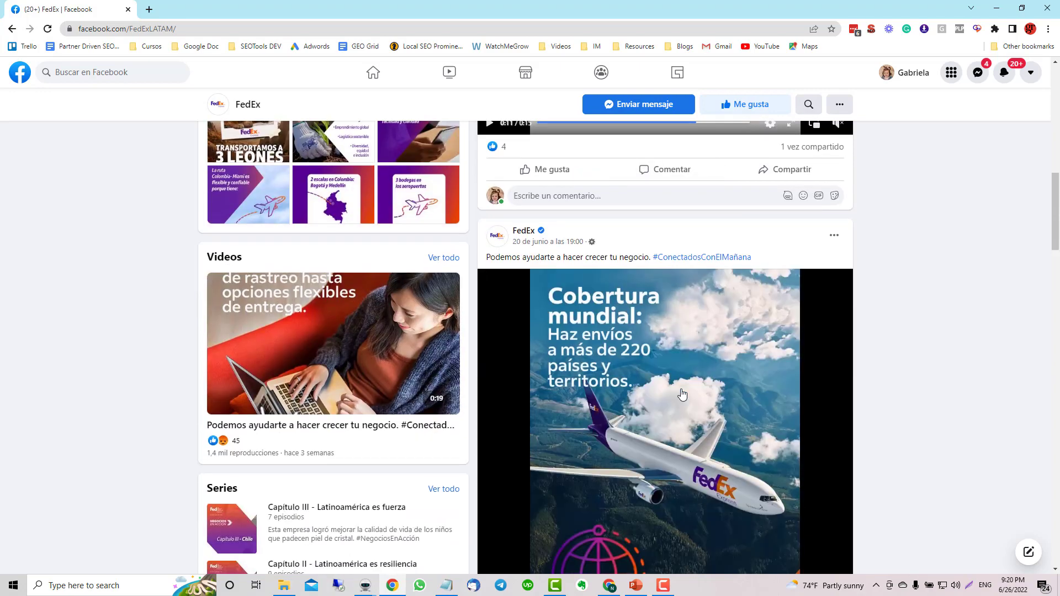
scroll(682, 393, "down", 5)
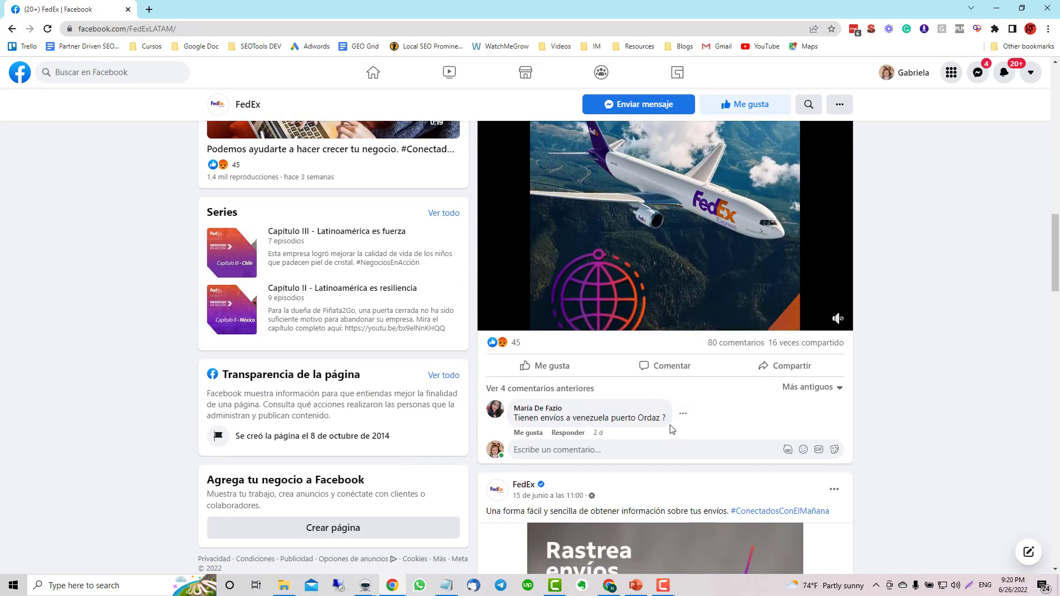
scroll(671, 430, "down", 5)
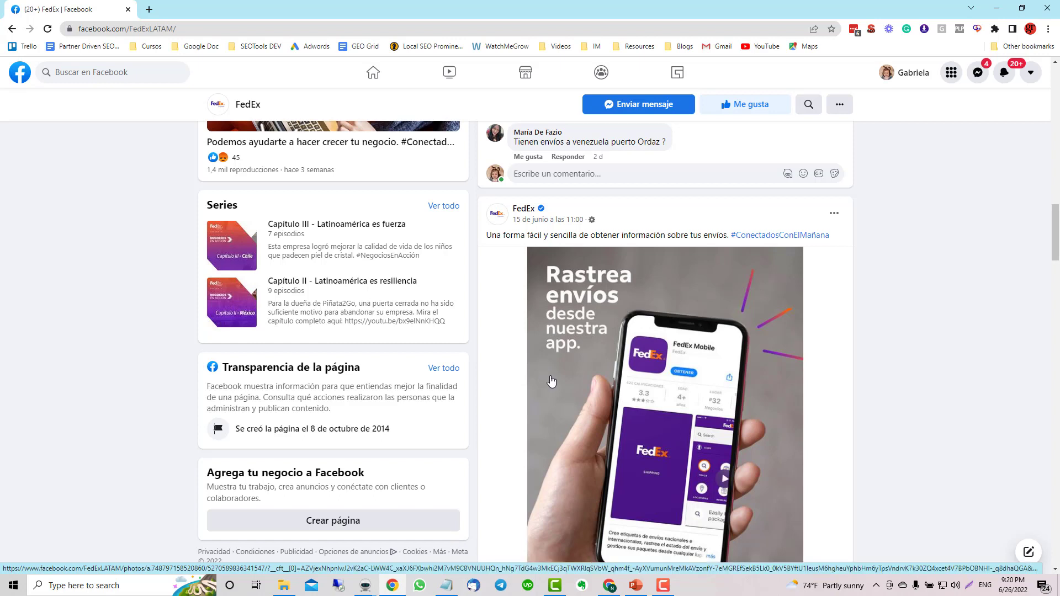
Inspect the options of the 15 June and 20 June FedEx posts for a way to copy a post's link
left_click(832, 217)
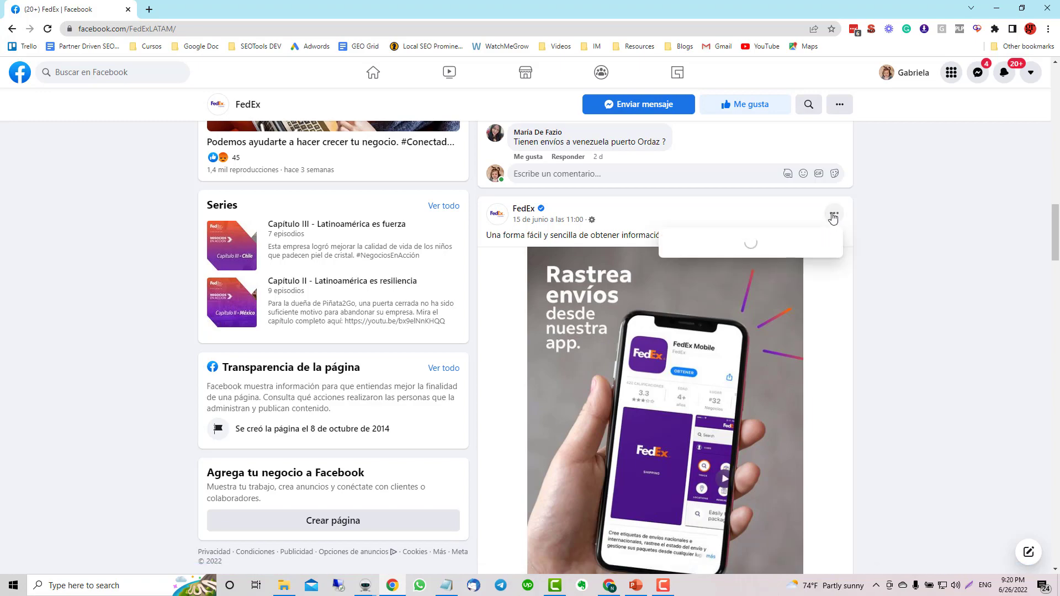
left_click(898, 298)
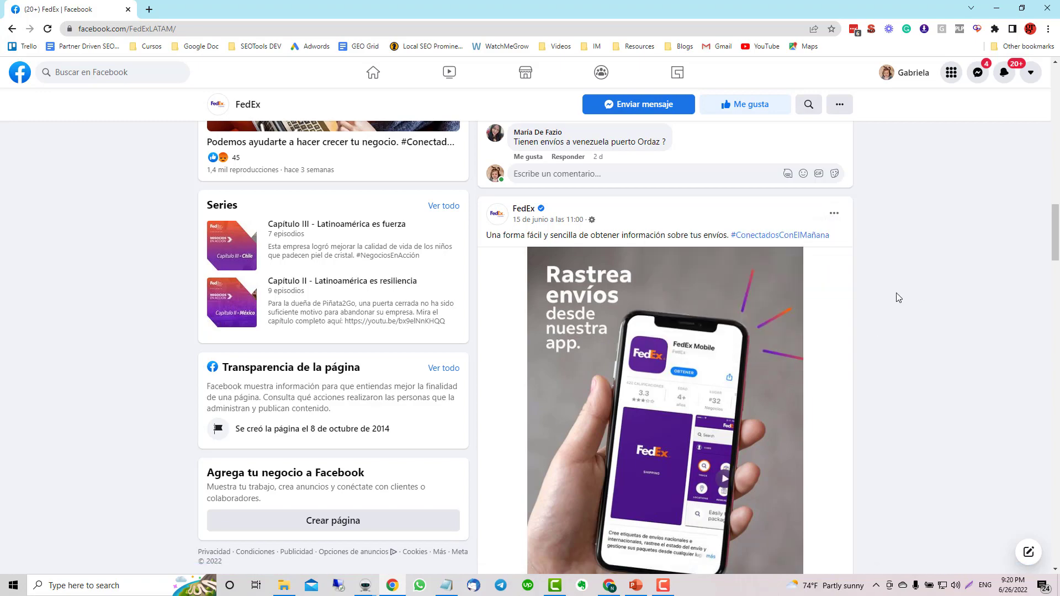
scroll(877, 293, "up", 15)
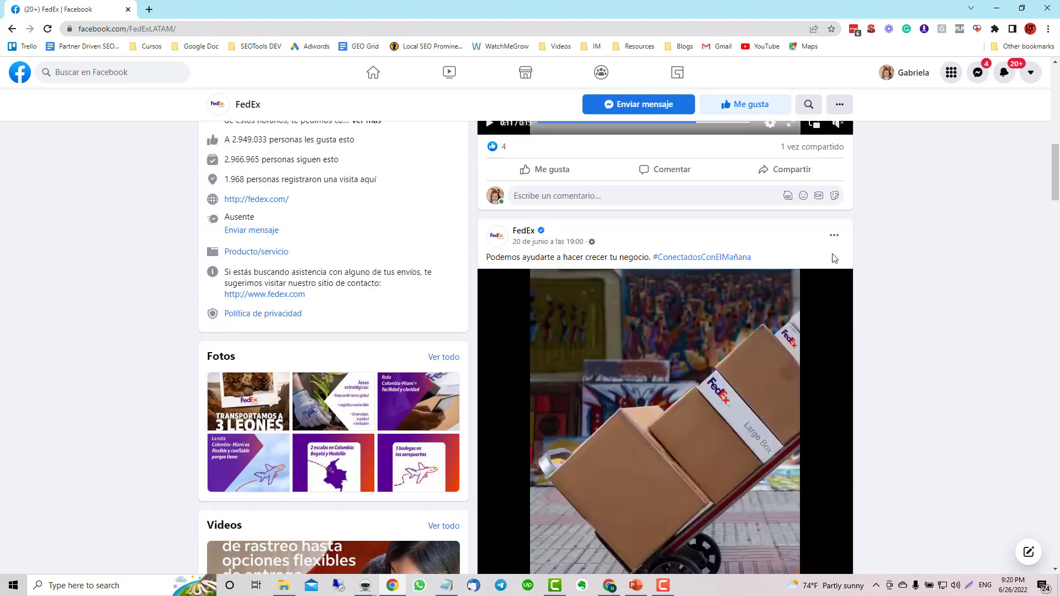
left_click(834, 236)
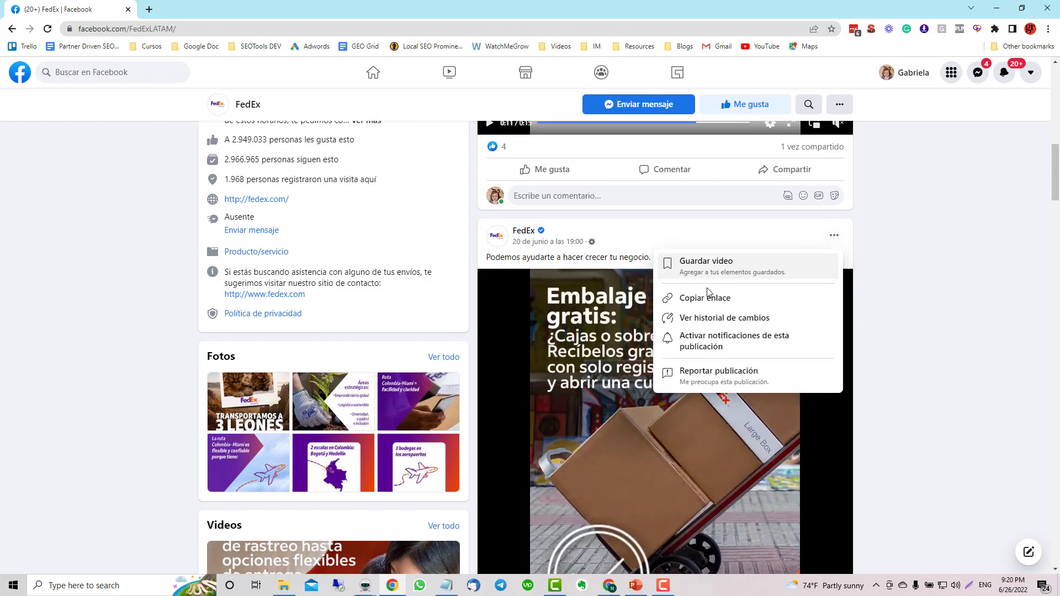
scroll(833, 239, "up", 6)
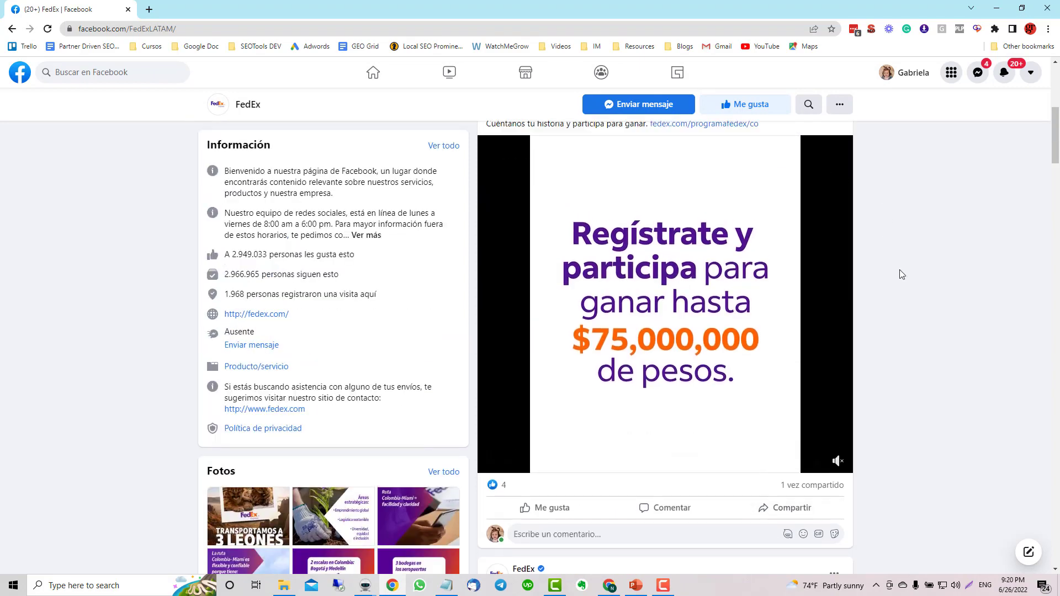
scroll(901, 271, "up", 3)
scroll(895, 293, "down", 9)
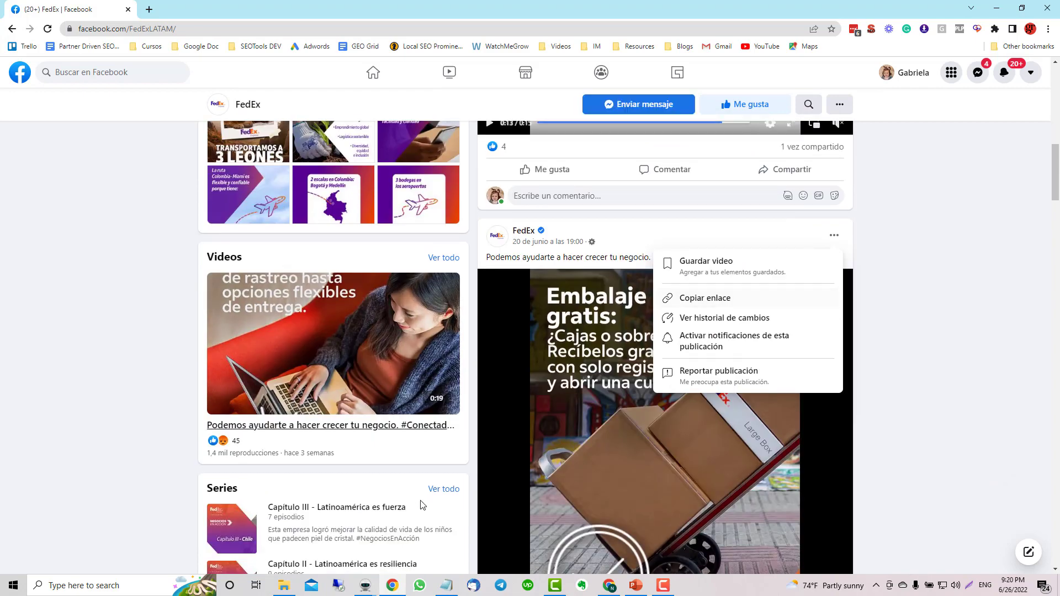
Switch to Money Robot's new SEO campaign window and check where the post URLs belong among the money site URLs
mouse_move(365, 585)
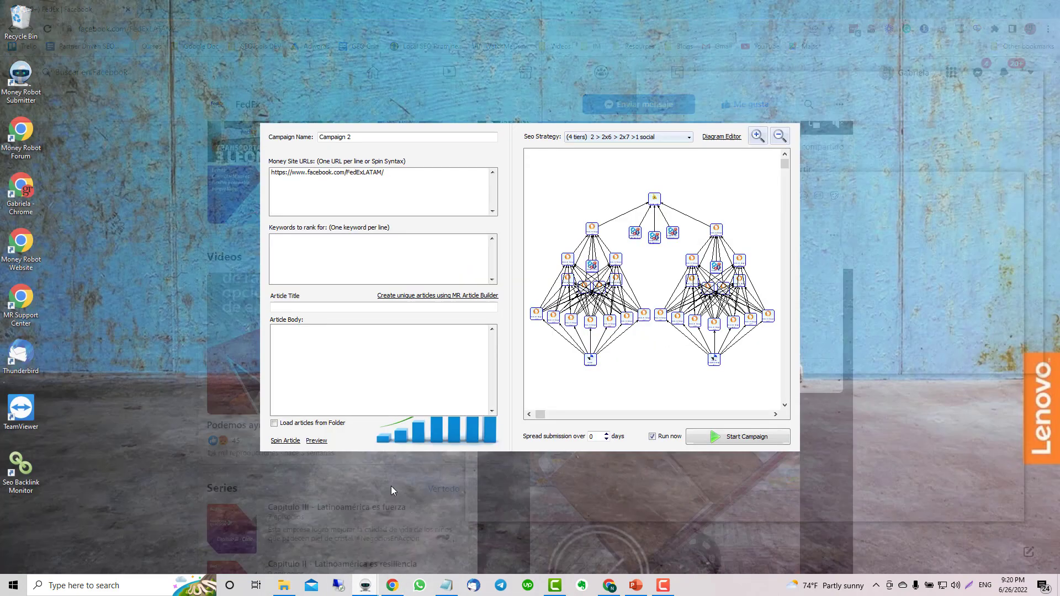
left_click(390, 489)
left_click_drag(412, 181, 263, 184)
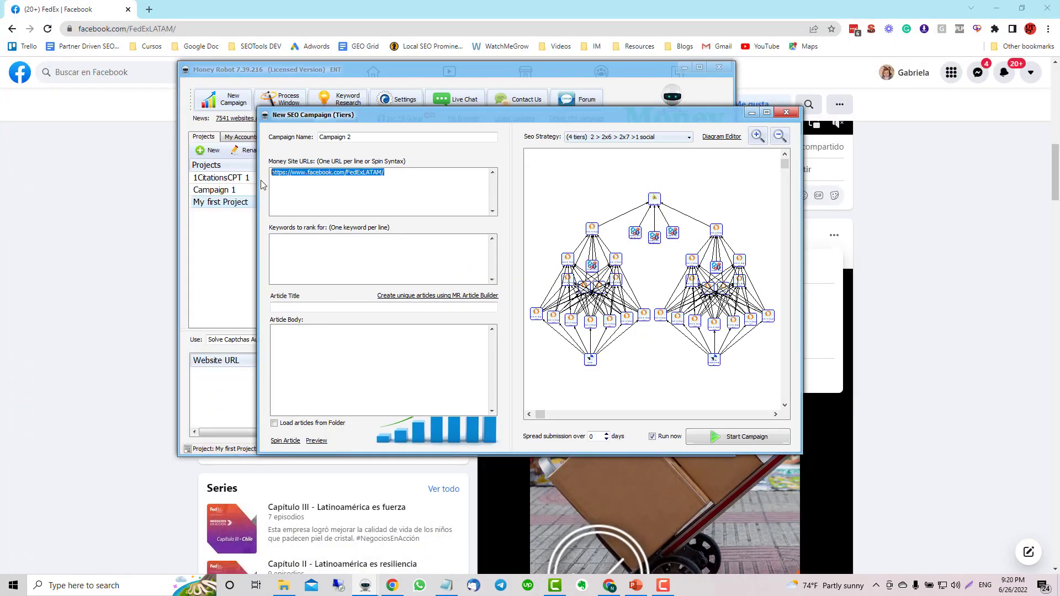
left_click(315, 186)
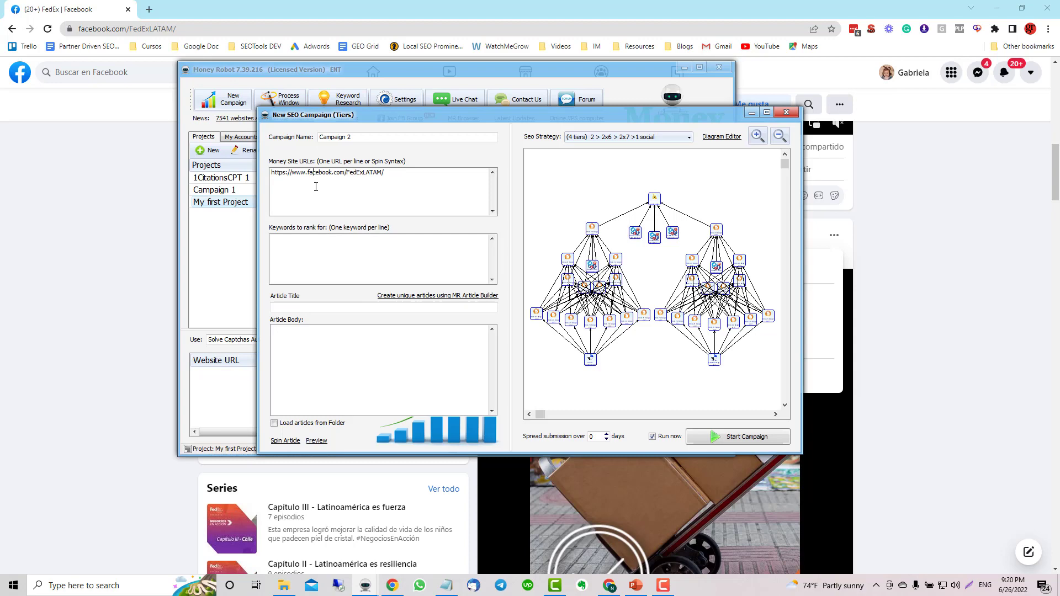
Highlight "Add the social URLs" on the PowerPoint slide and inspect the form for adding social media URLs in Money Robot
left_click(635, 586)
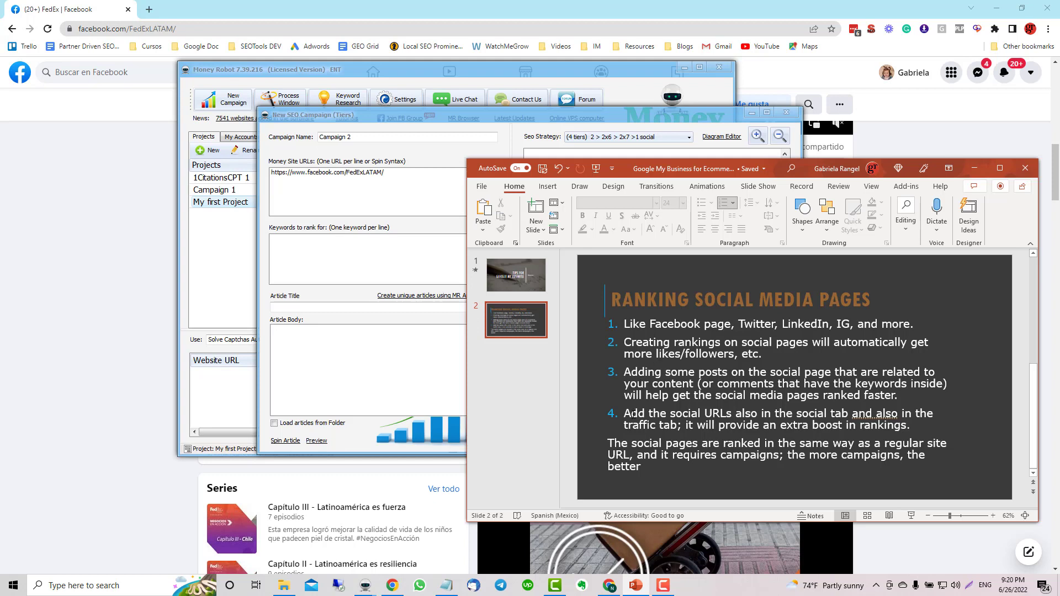
left_click_drag(623, 414, 726, 410)
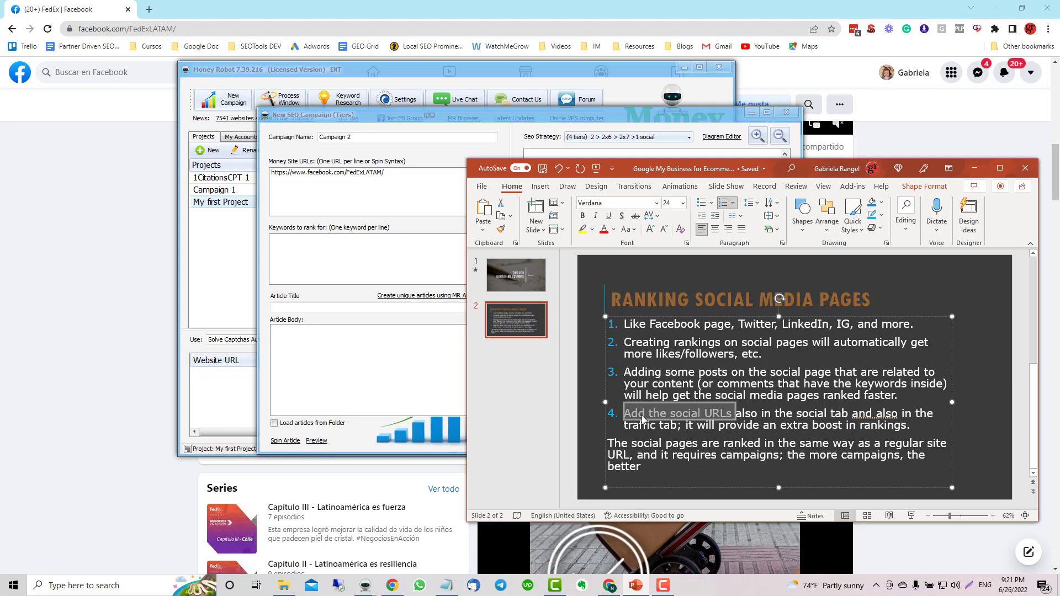
left_click(232, 290)
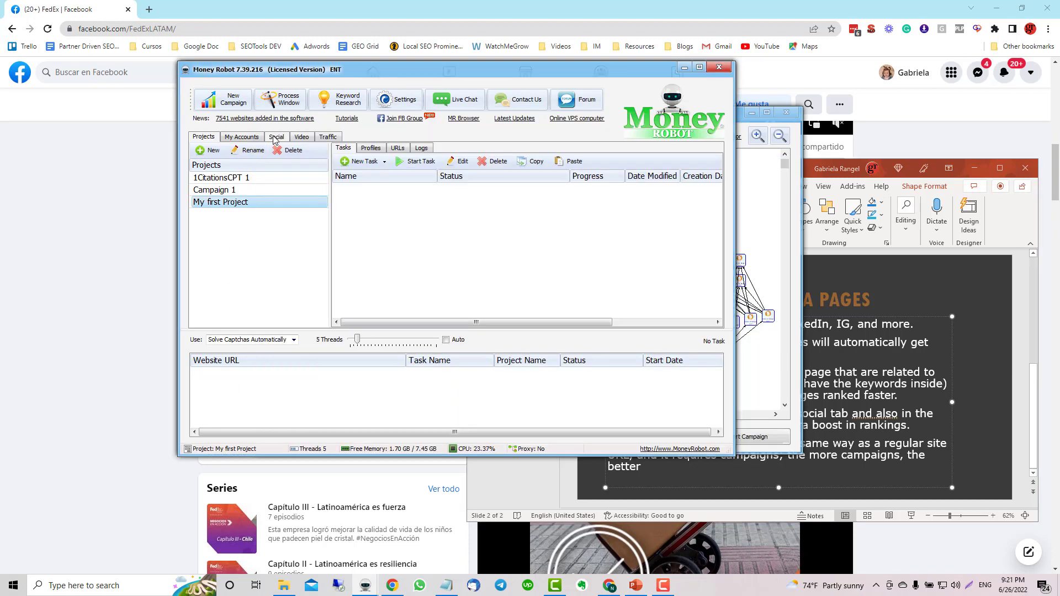
left_click(275, 138)
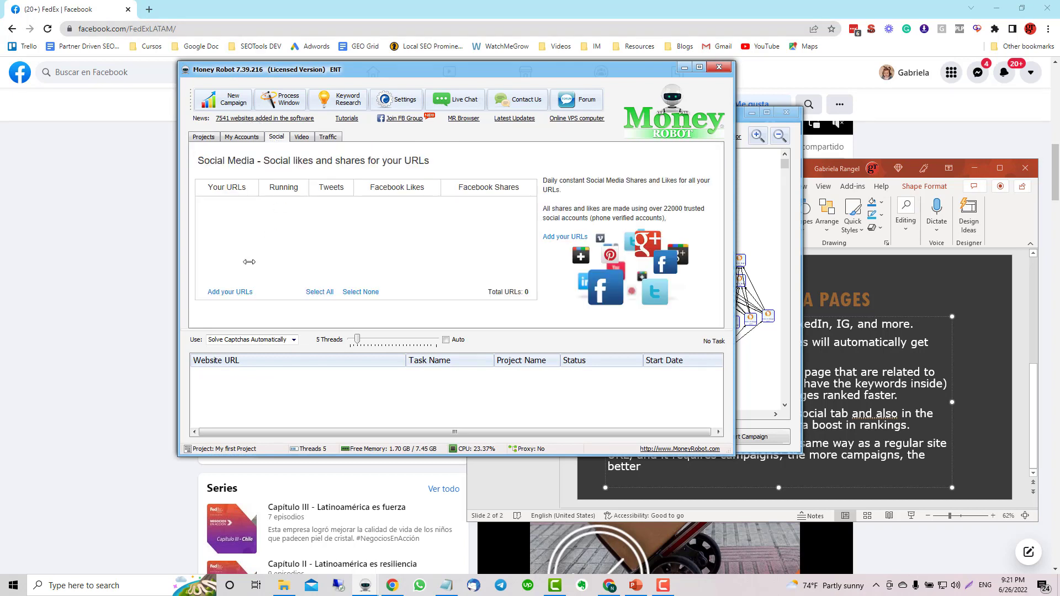
left_click(231, 292)
left_click(361, 235)
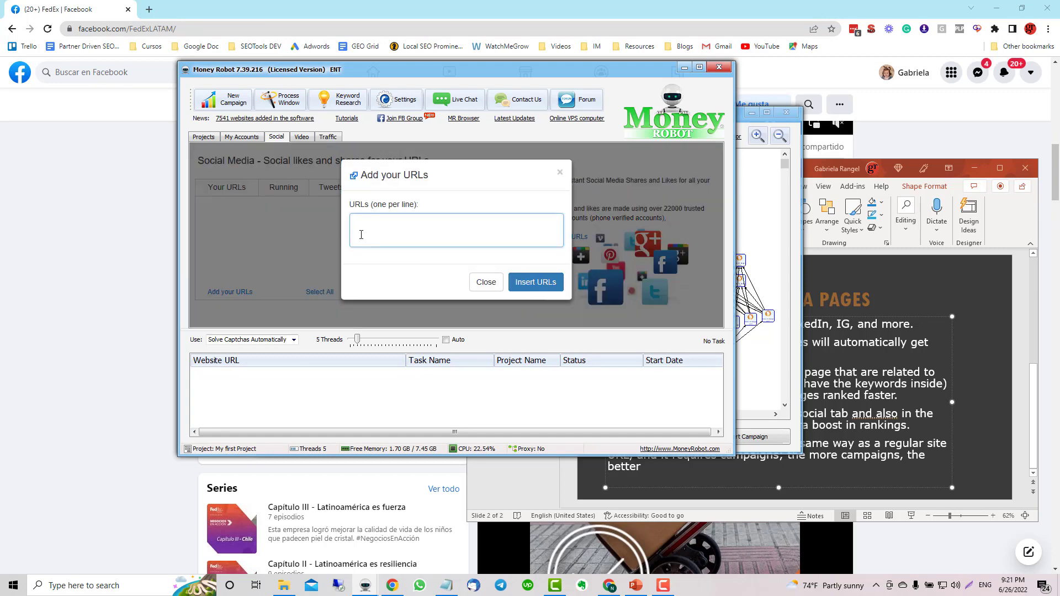
left_click(559, 172)
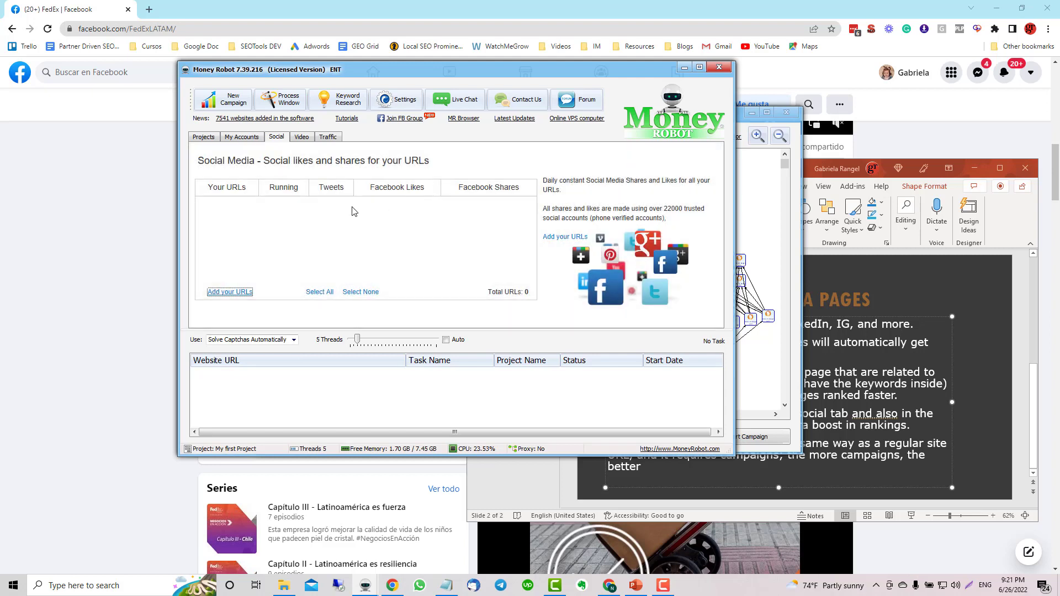
View Money Robot's search engine traffic section for URLs, and return to the social media ranking slide in PowerPoint
left_click(328, 137)
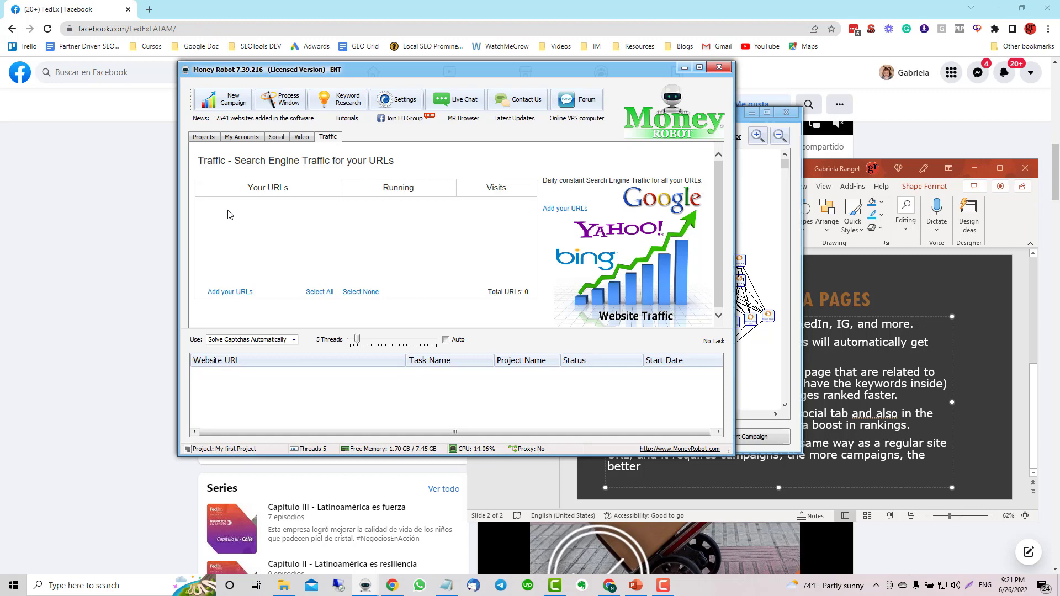
left_click(199, 138)
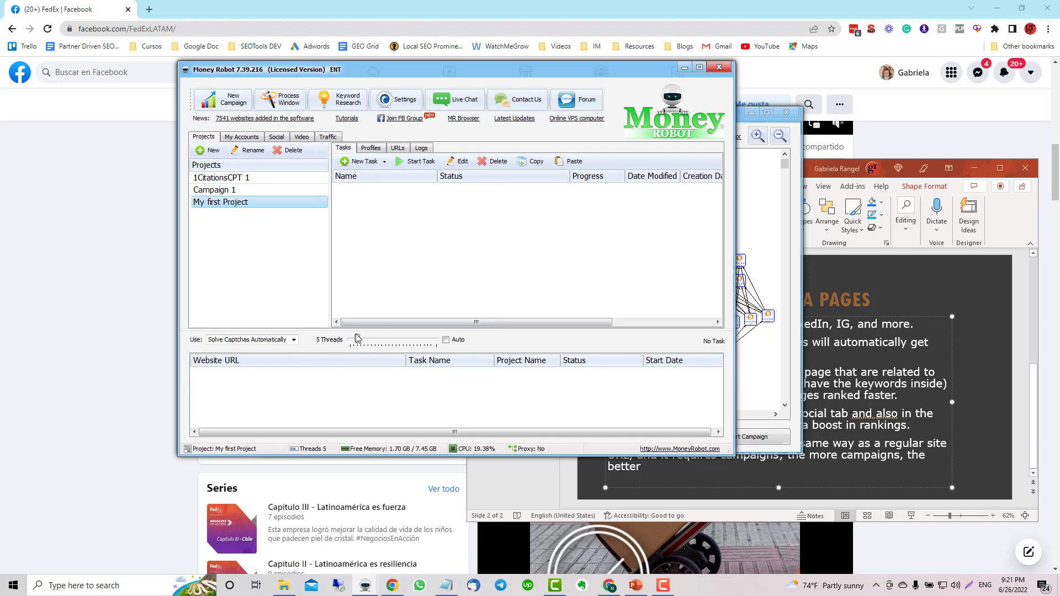
left_click(779, 474)
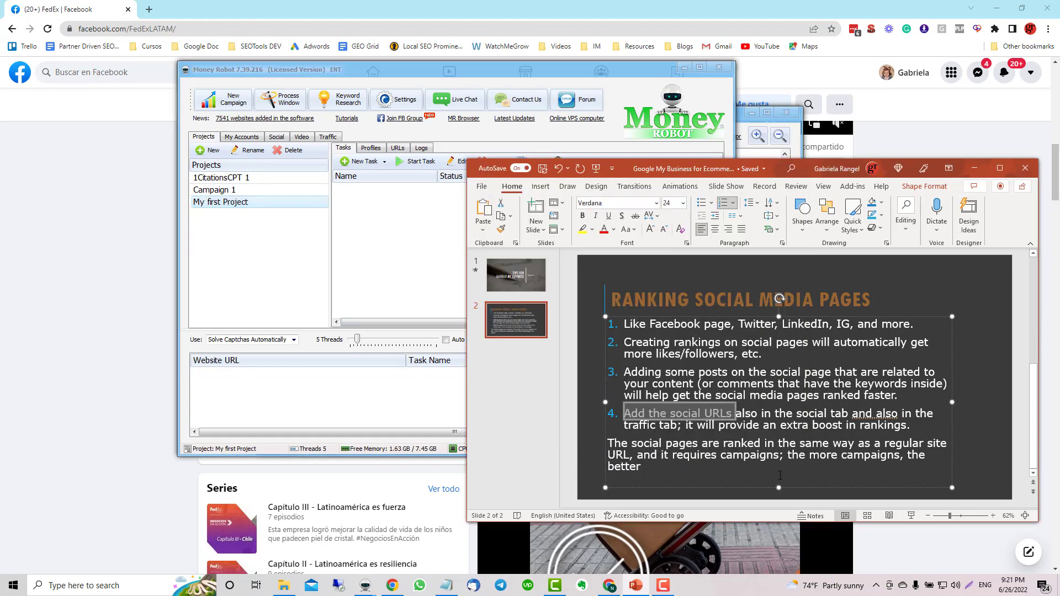